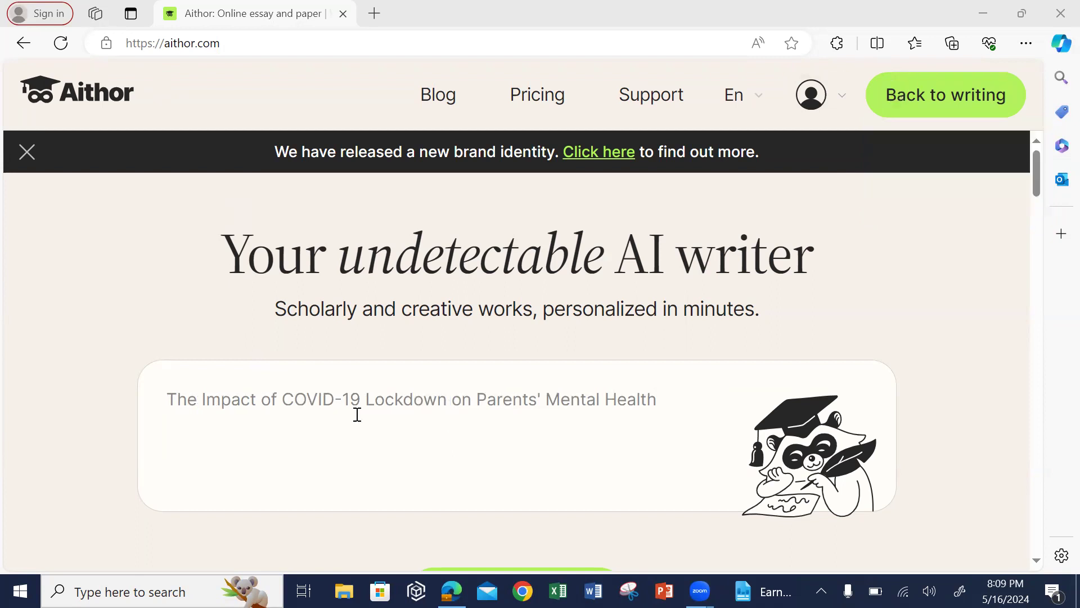
# - Open Pricing and review the Free, Monthly US$24.99, 3-month US$49.99 and Yearly US$99.99 plans
pyautogui.click(300, 419)
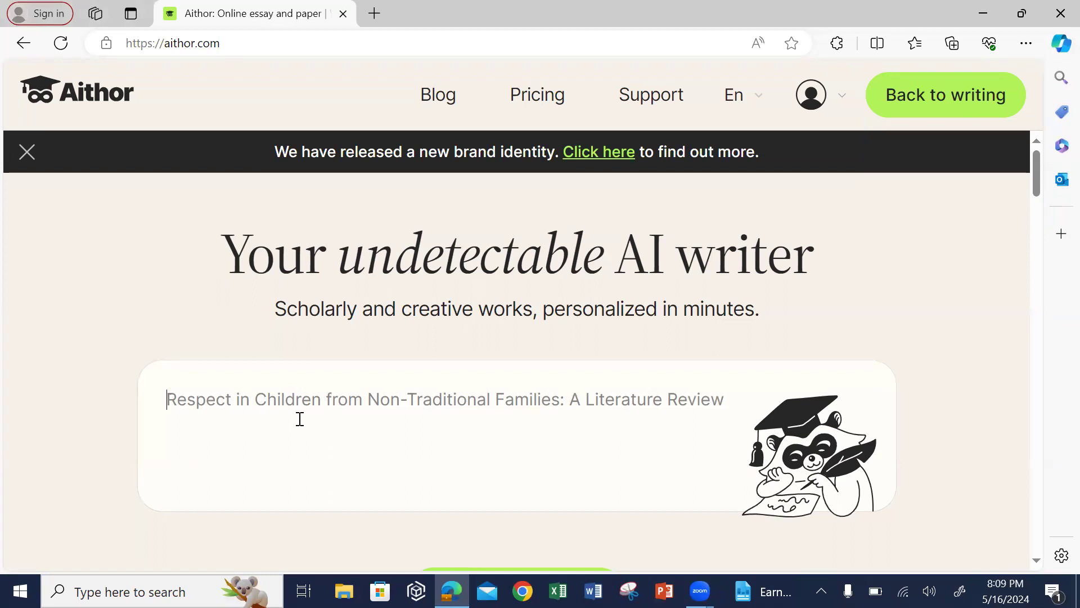
pyautogui.click(535, 100)
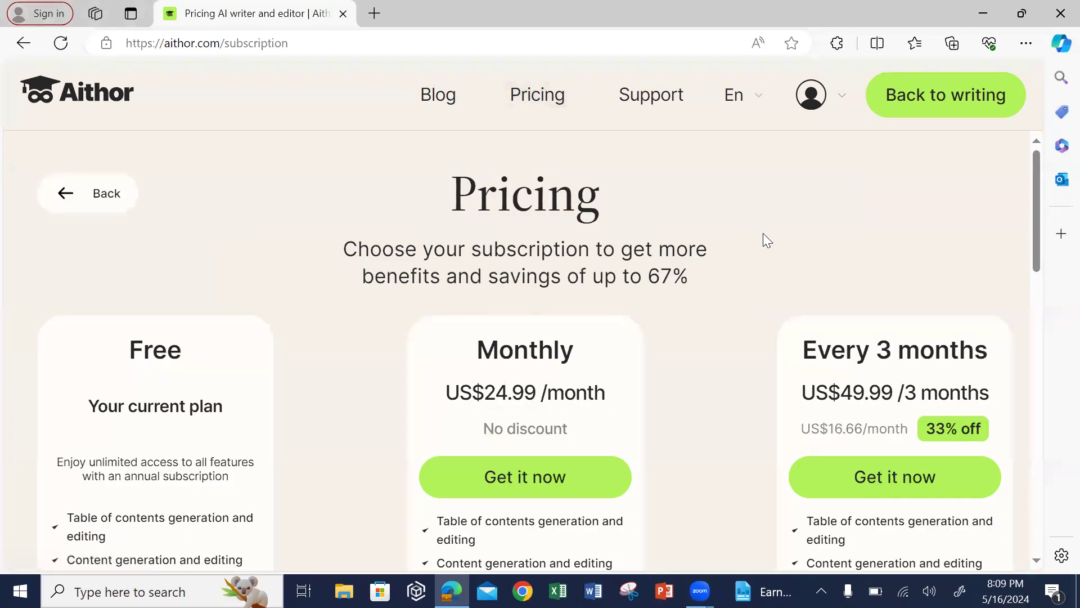
pyautogui.scroll(-2, 762, 233)
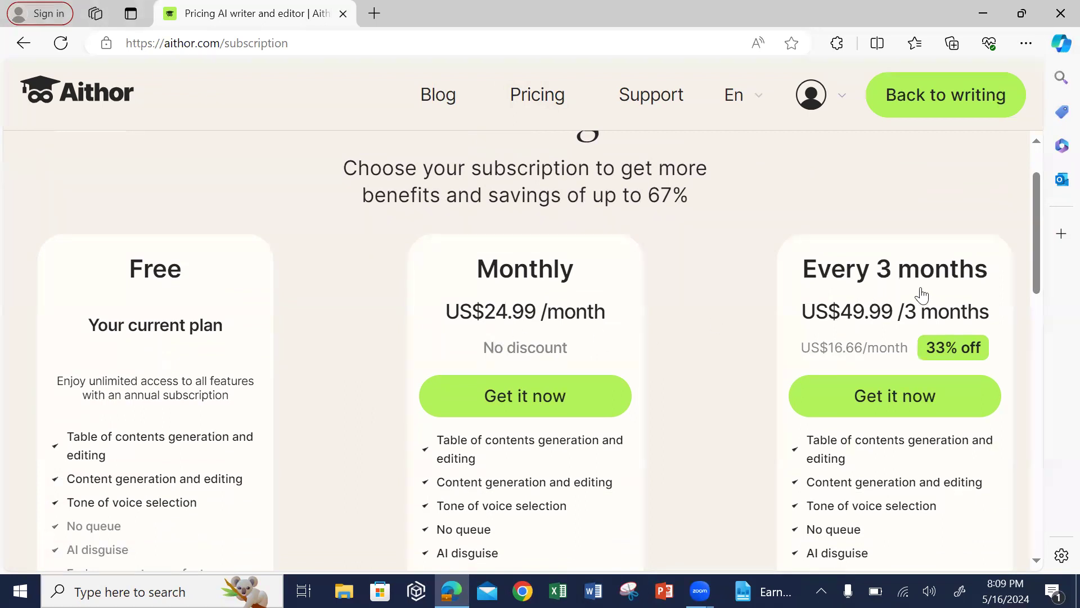
pyautogui.scroll(-5, 921, 294)
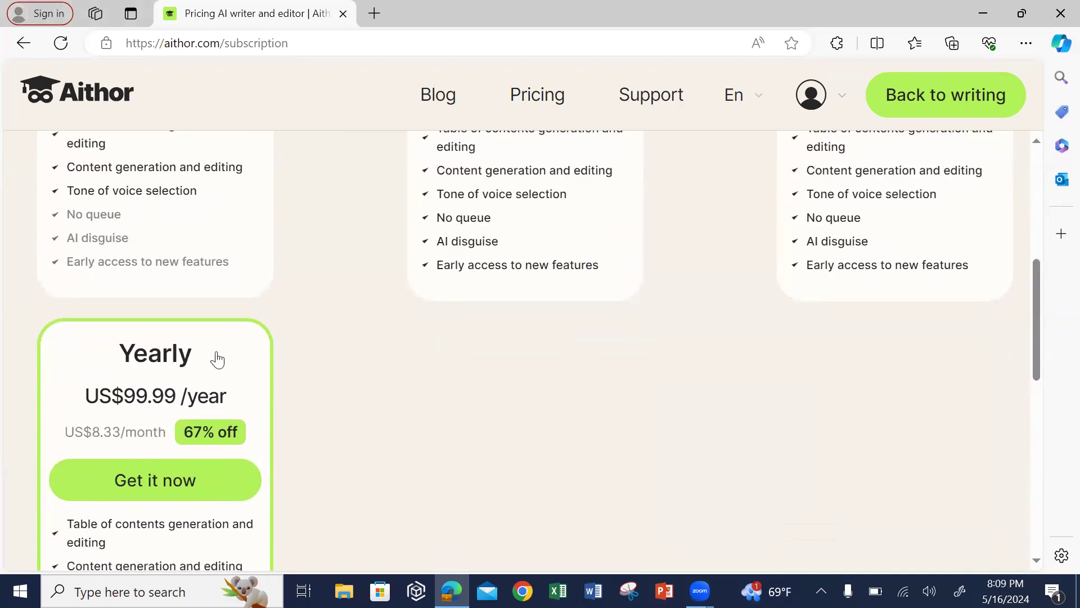
pyautogui.scroll(5, 217, 358)
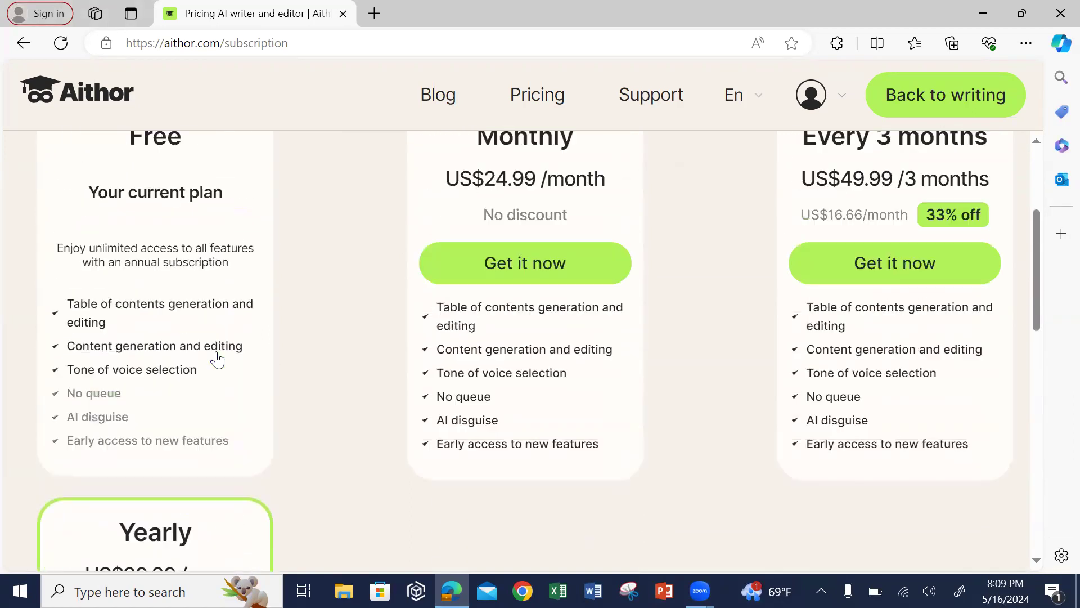
pyautogui.scroll(-2, 284, 294)
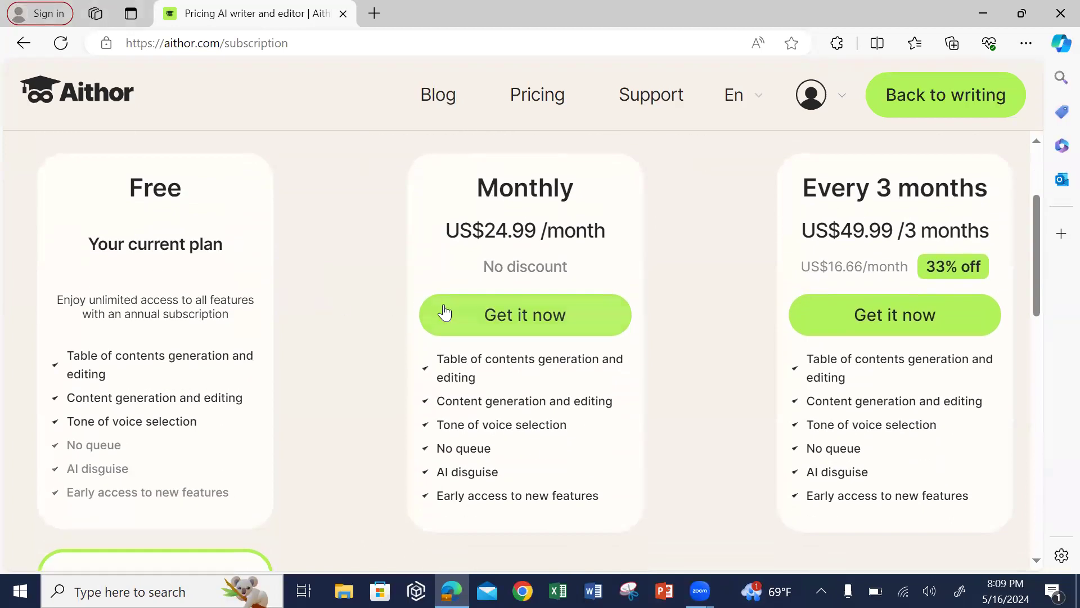
# - Open the Pay & Subscribe checkout for the Monthly plan at US$24.99
pyautogui.click(534, 317)
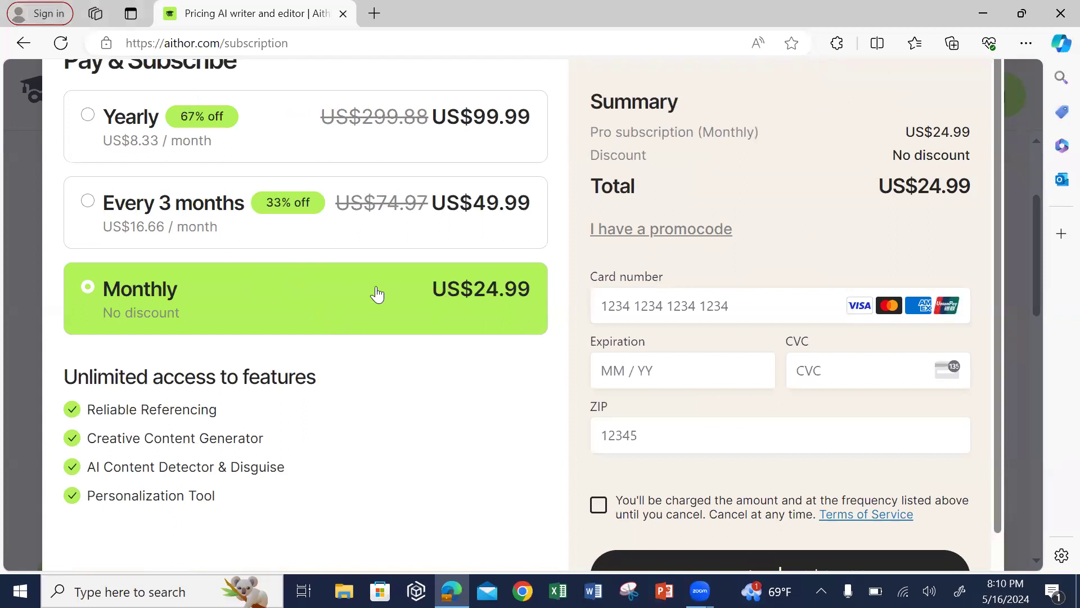
pyautogui.scroll(-1, 398, 289)
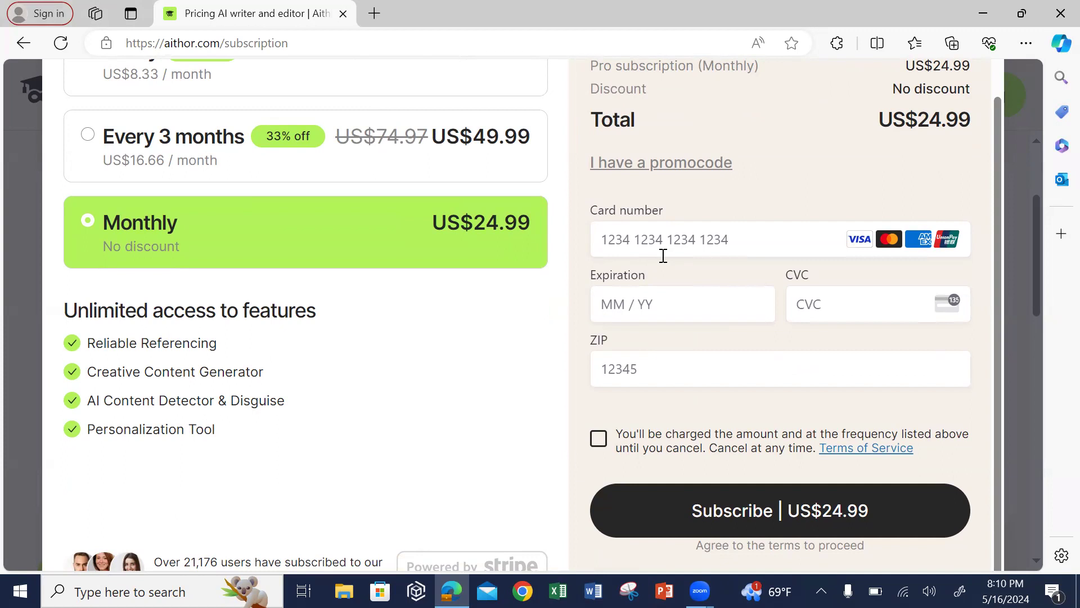
pyautogui.scroll(1, 664, 255)
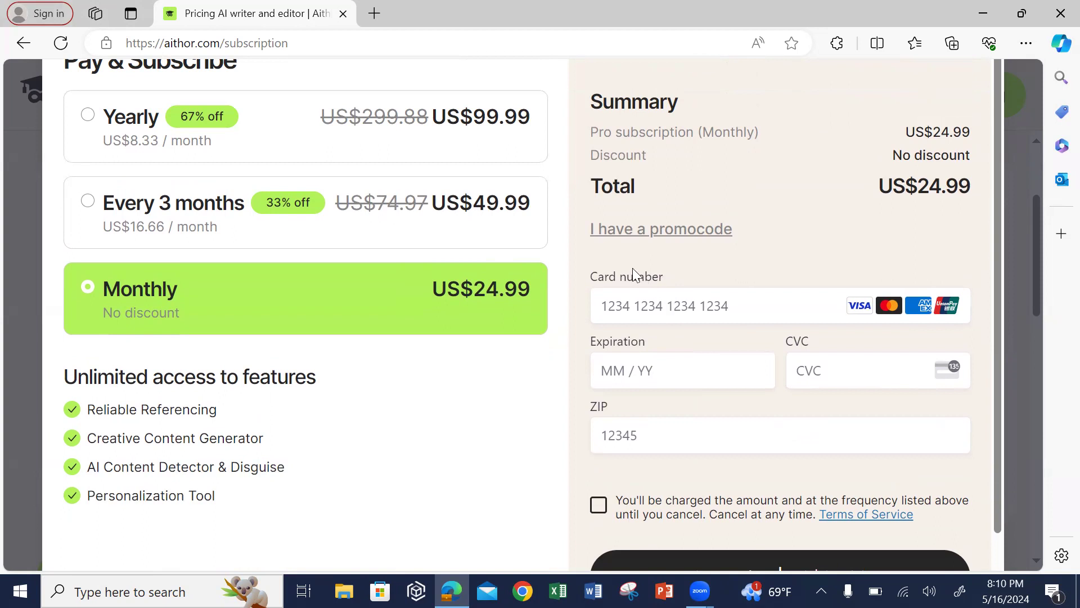
# - Focus the Card number field and tick the recurring-charge terms agreement
pyautogui.click(618, 311)
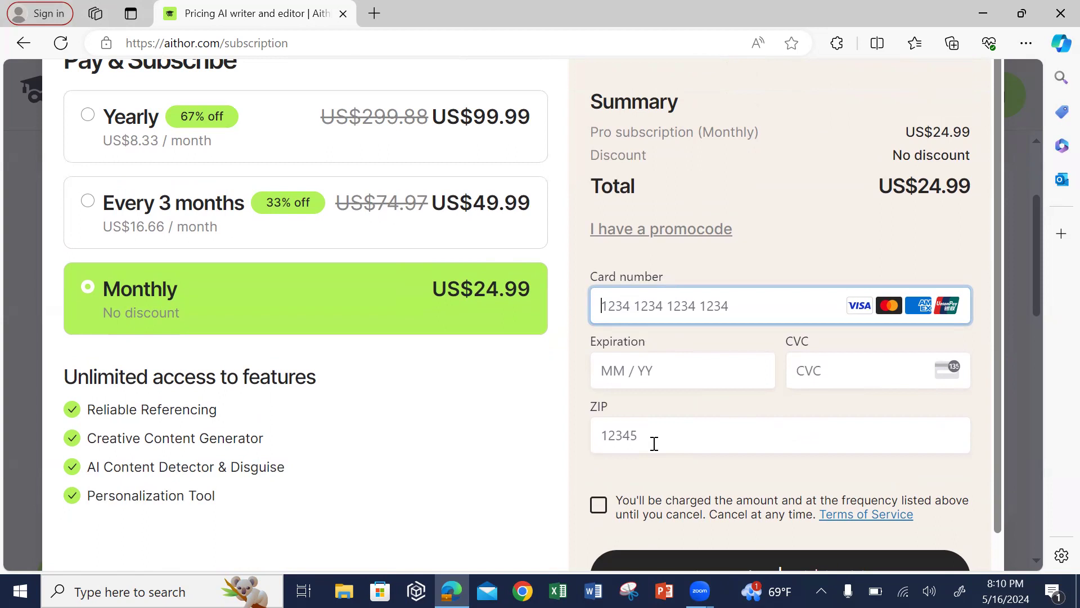
pyautogui.scroll(-1, 655, 443)
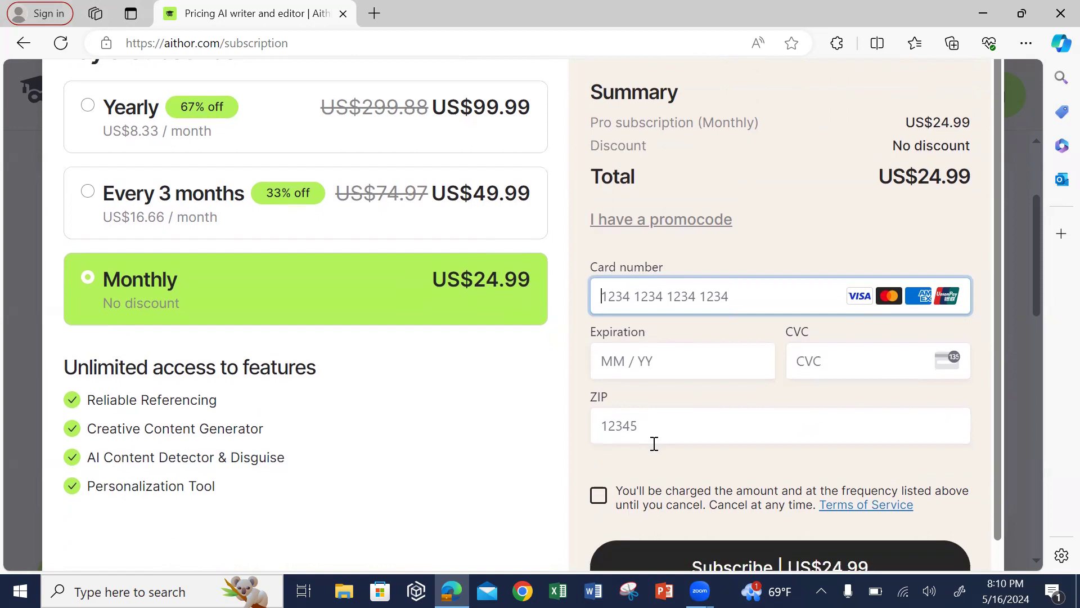
pyautogui.scroll(-1, 653, 444)
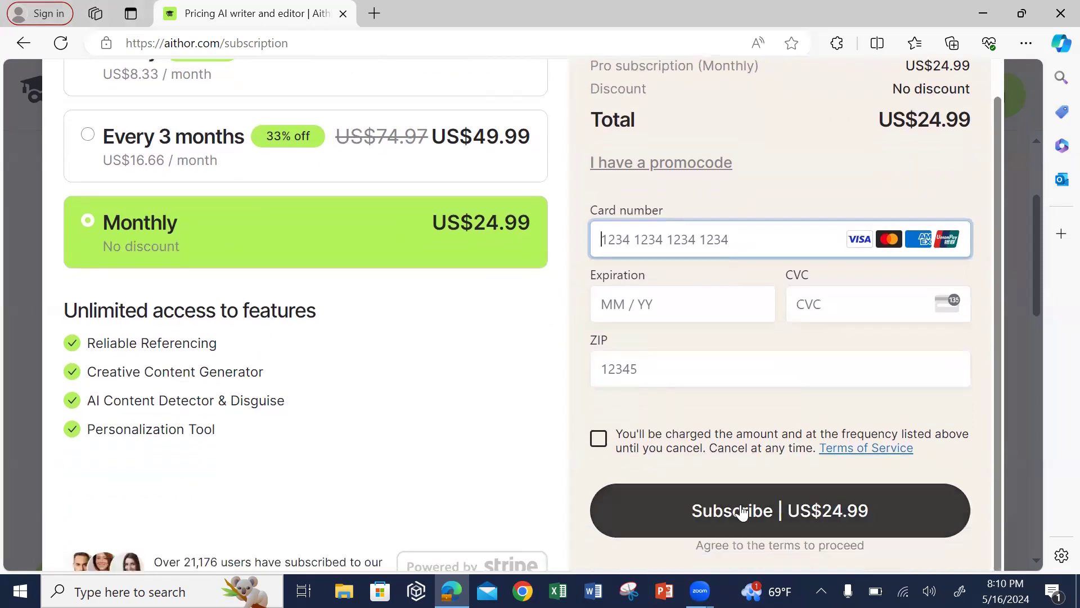
pyautogui.click(599, 441)
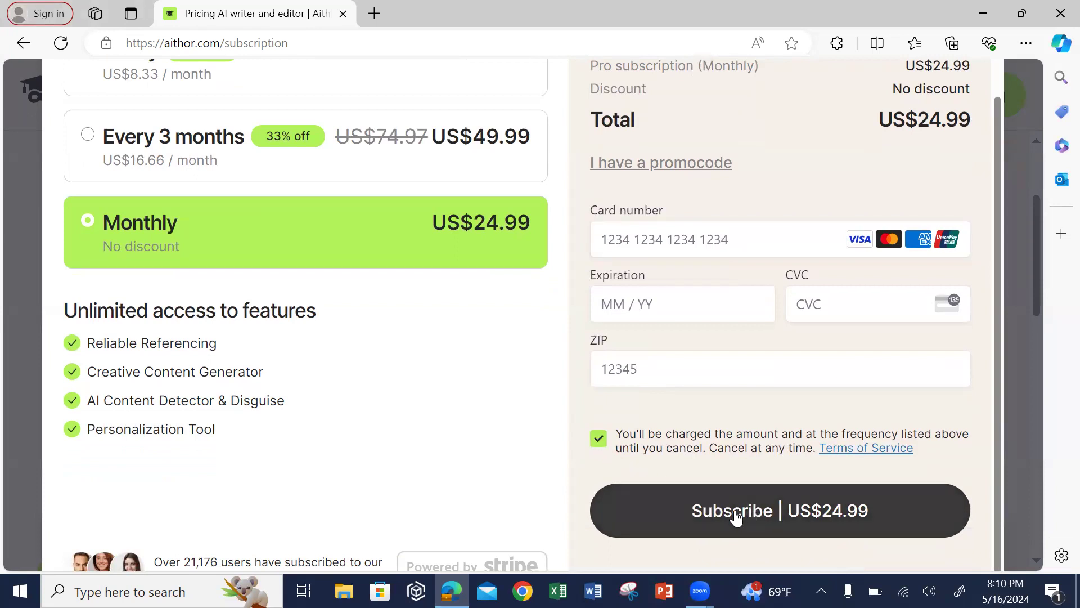
pyautogui.scroll(1, 432, 415)
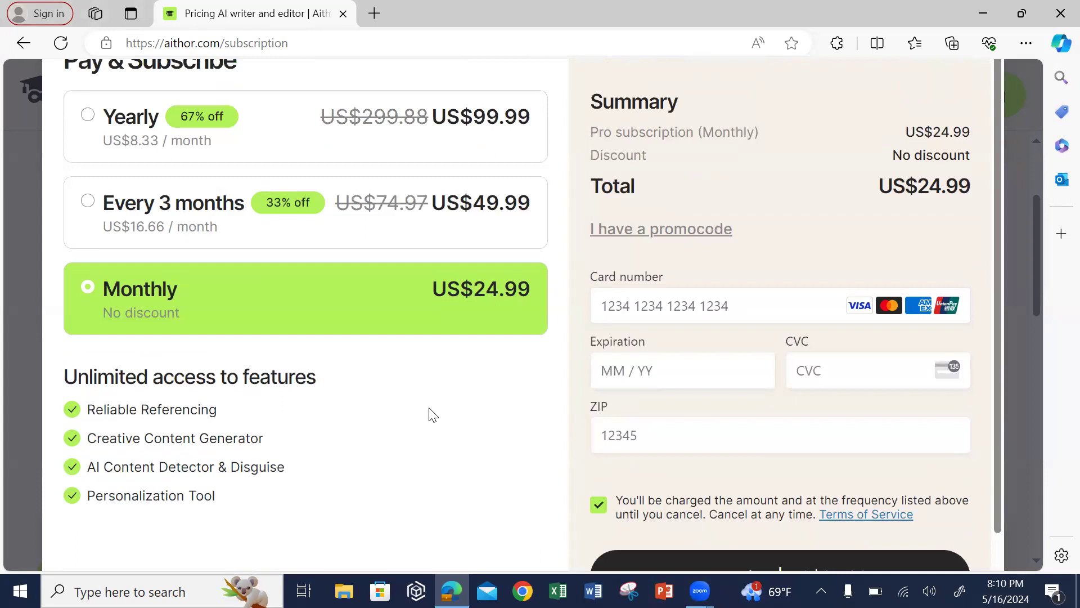
# - Go back twice to the Aithor home page and click into the topic prompt box
pyautogui.click(23, 45)
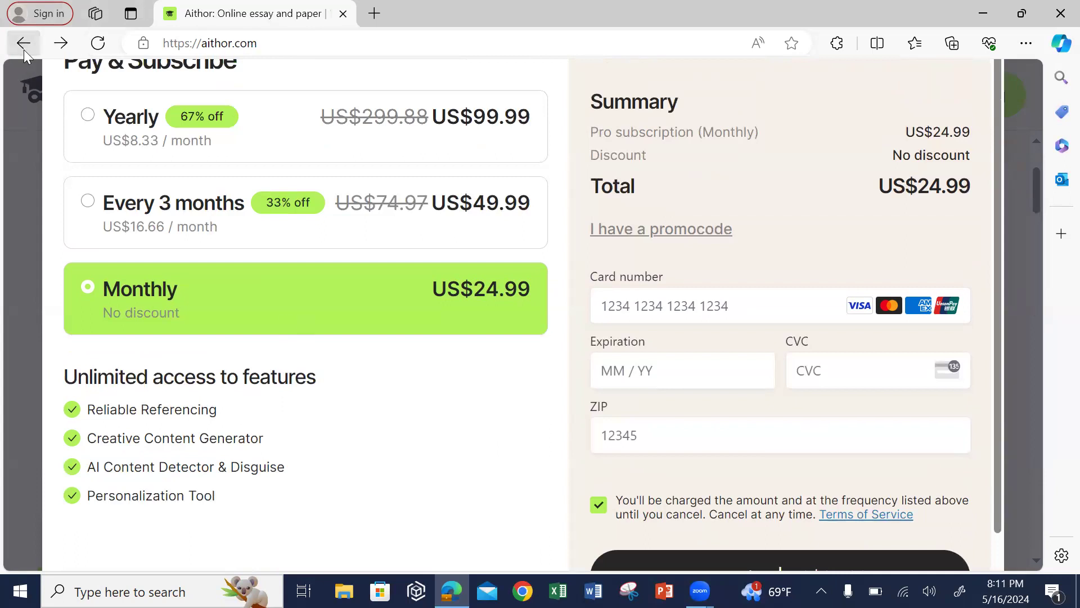
pyautogui.click(23, 50)
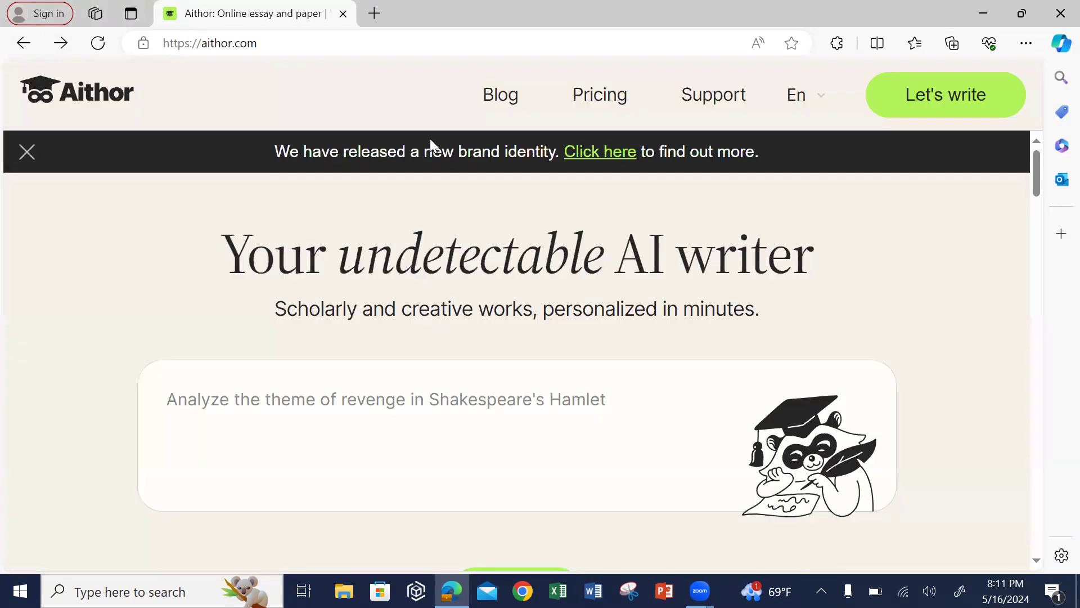
pyautogui.click(333, 408)
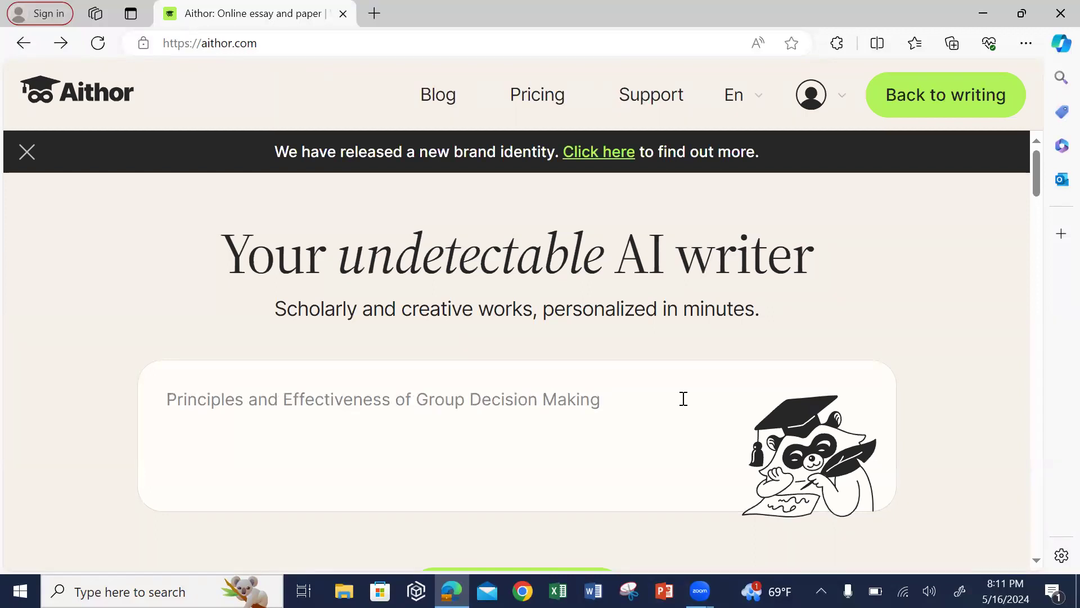
# - Paste the Ghana education and economic growth methodology topic, then choose Create for free
pyautogui.write('Create methodology for the impact of education on economic growth in Ghana')
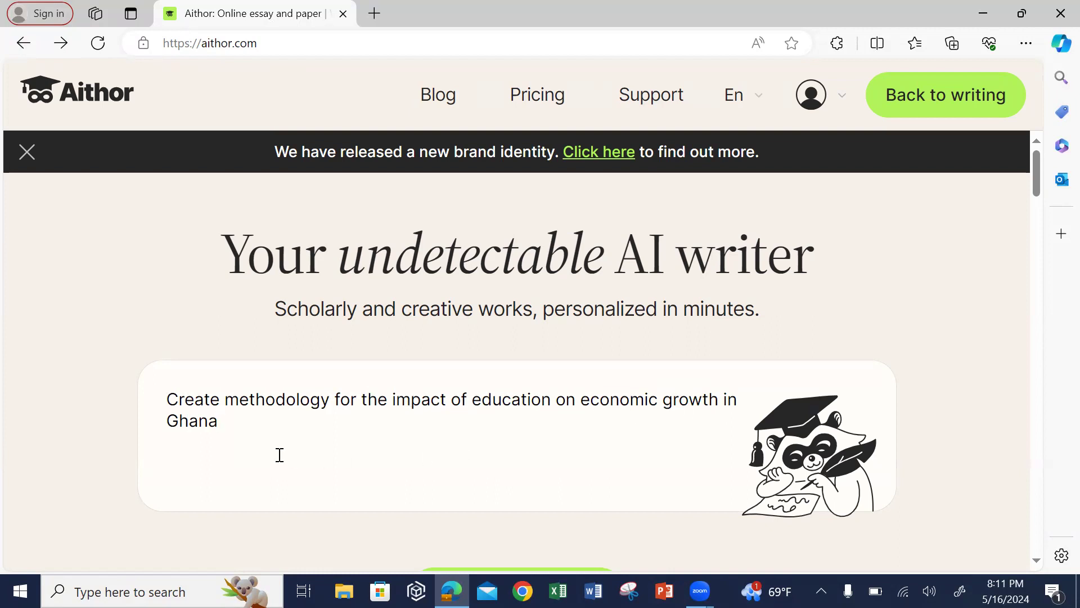
pyautogui.scroll(-2, 278, 453)
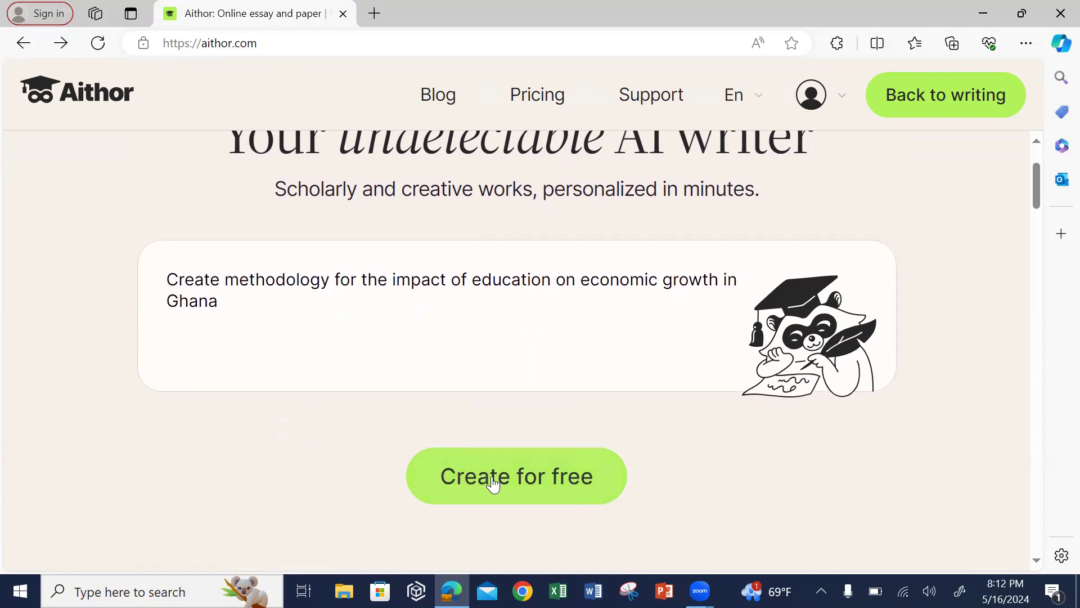
pyautogui.click(493, 482)
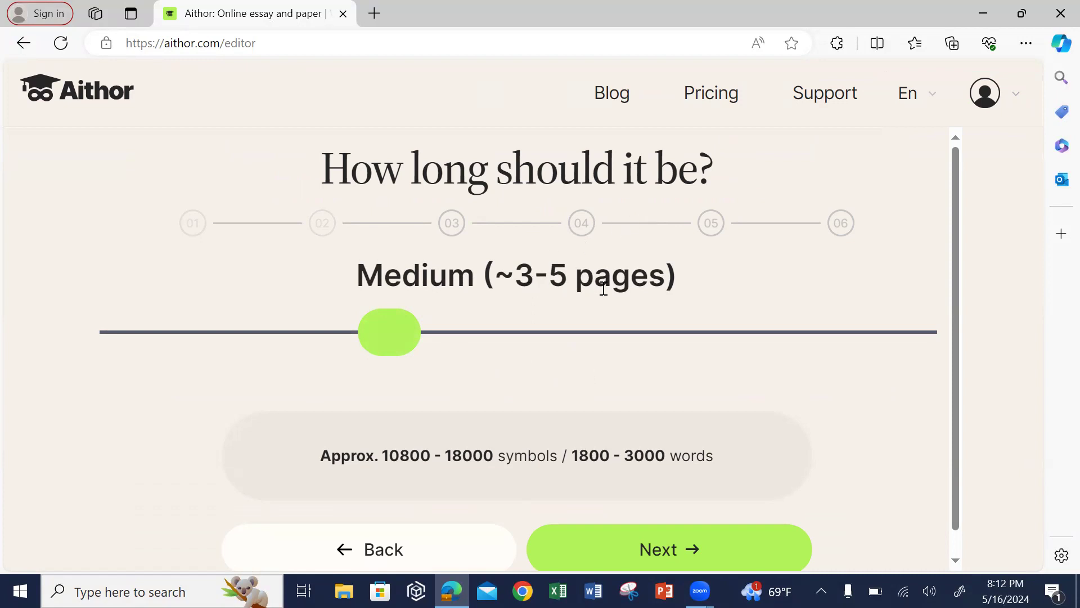
# - Keep the length at Medium (~3-5 pages) and continue to the tone step
pyautogui.scroll(-1, 603, 288)
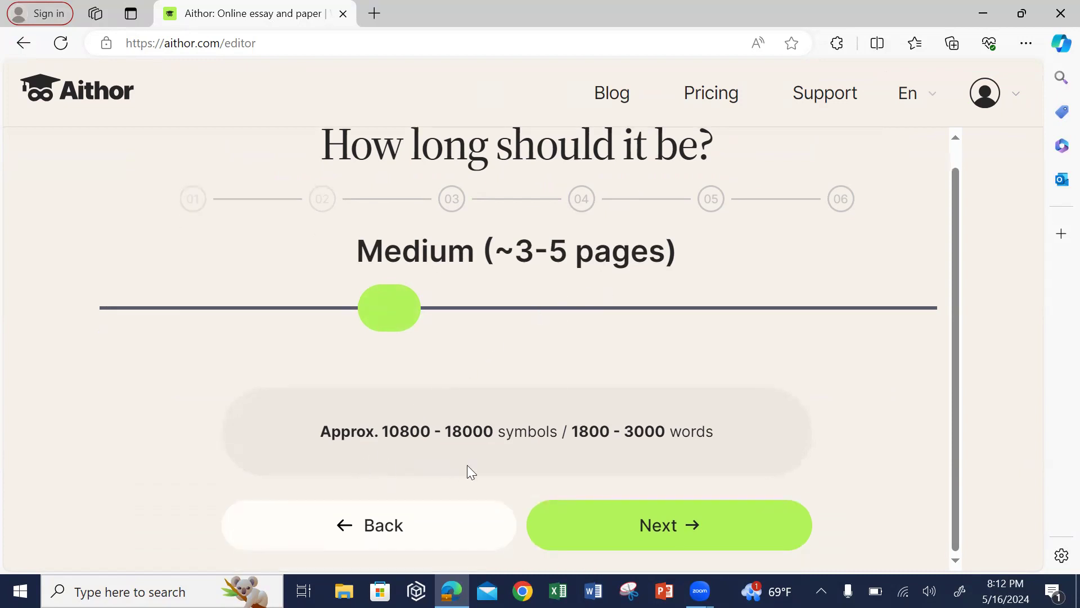
pyautogui.click(672, 524)
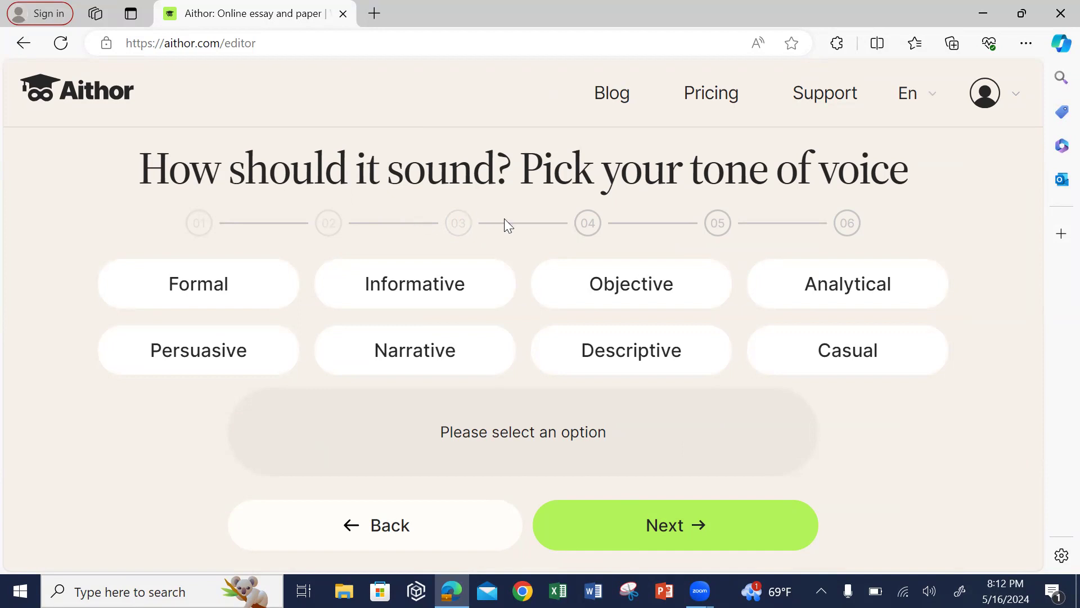
# - Select the Analytical tone and continue to the references step
pyautogui.click(841, 283)
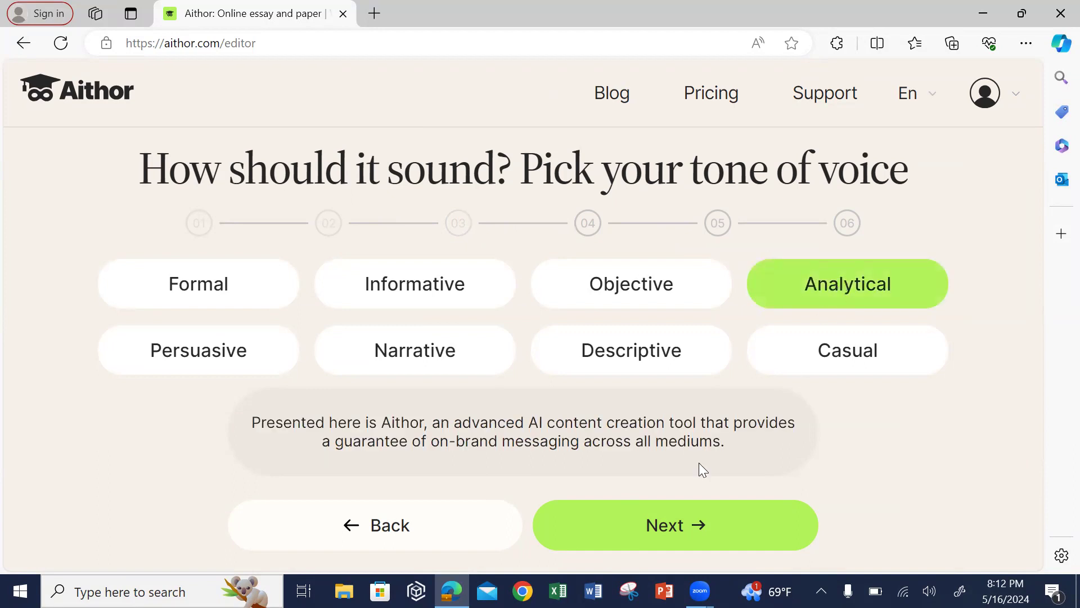
pyautogui.click(656, 523)
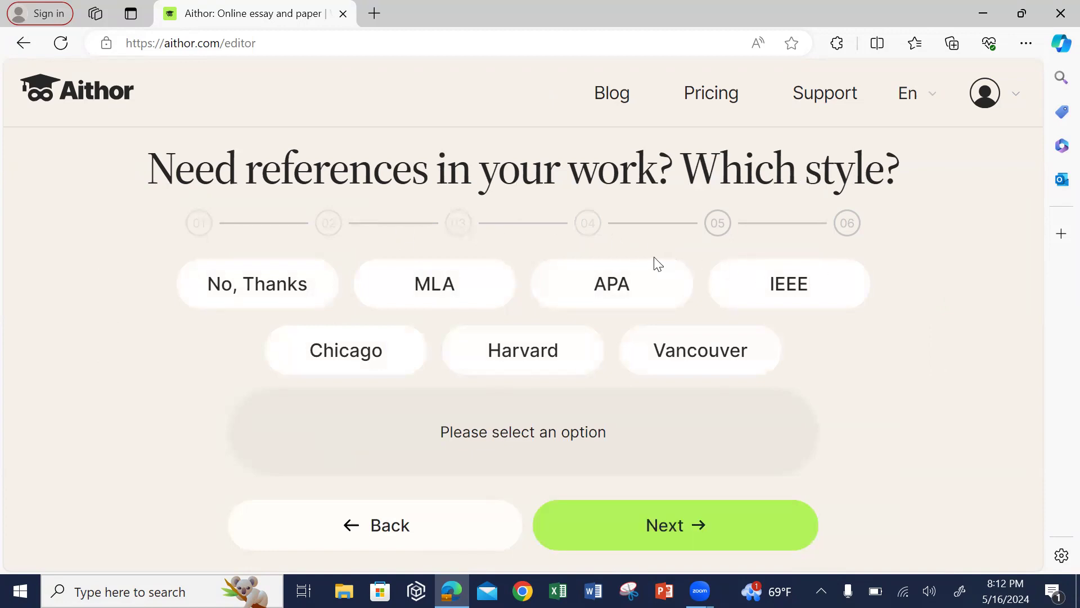
# - Pick APA reference style and continue to generate the table of contents
pyautogui.click(603, 292)
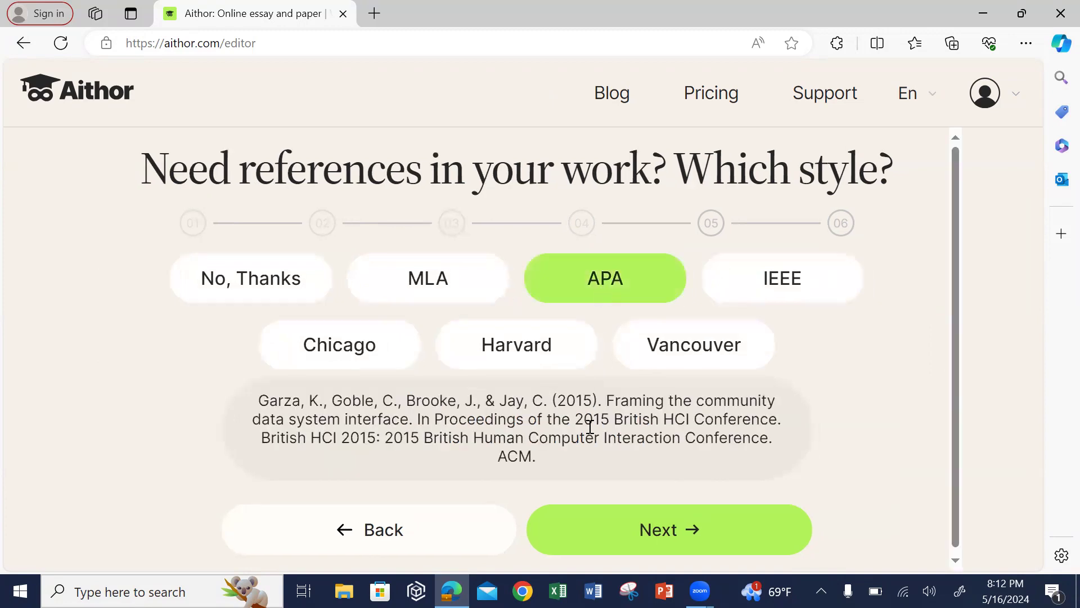
pyautogui.click(650, 545)
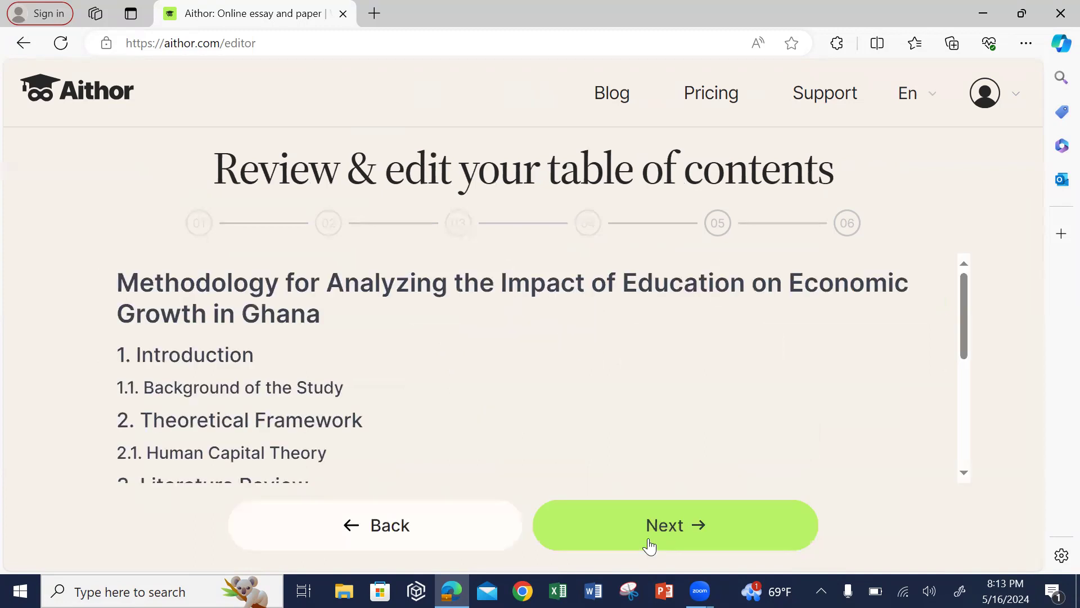
# - Scroll through the generated contents from Introduction down to 5.2 Regression Analysis
pyautogui.scroll(-5, 454, 448)
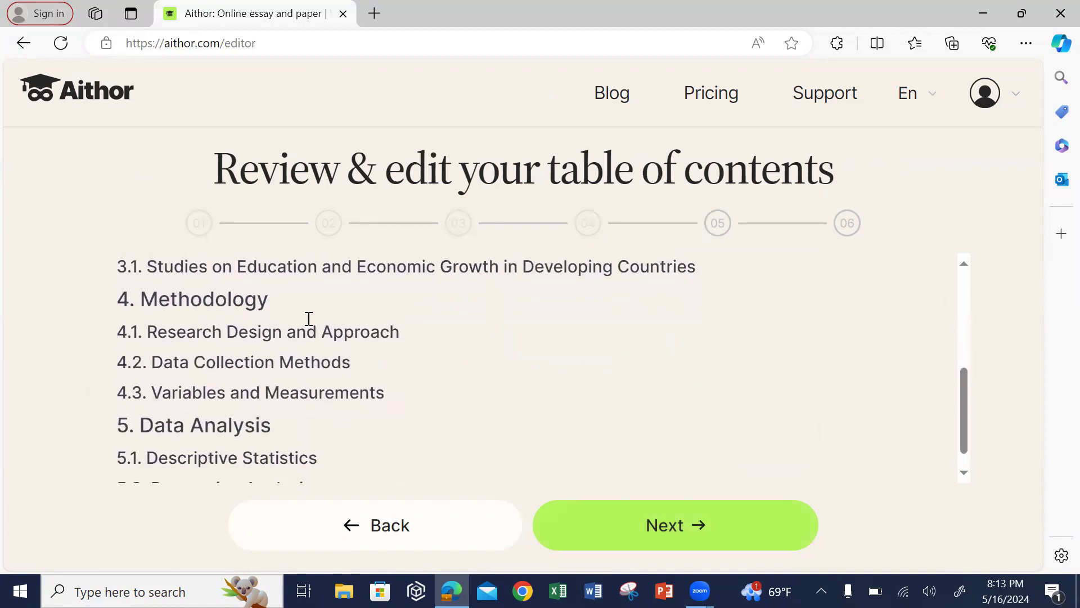
pyautogui.scroll(1, 287, 329)
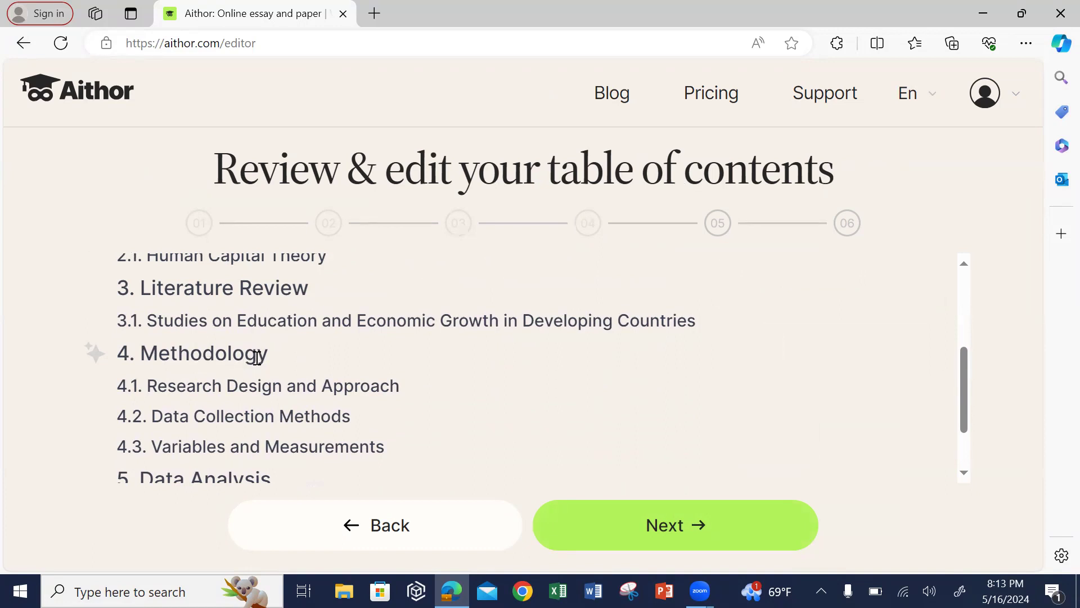
pyautogui.scroll(3, 257, 356)
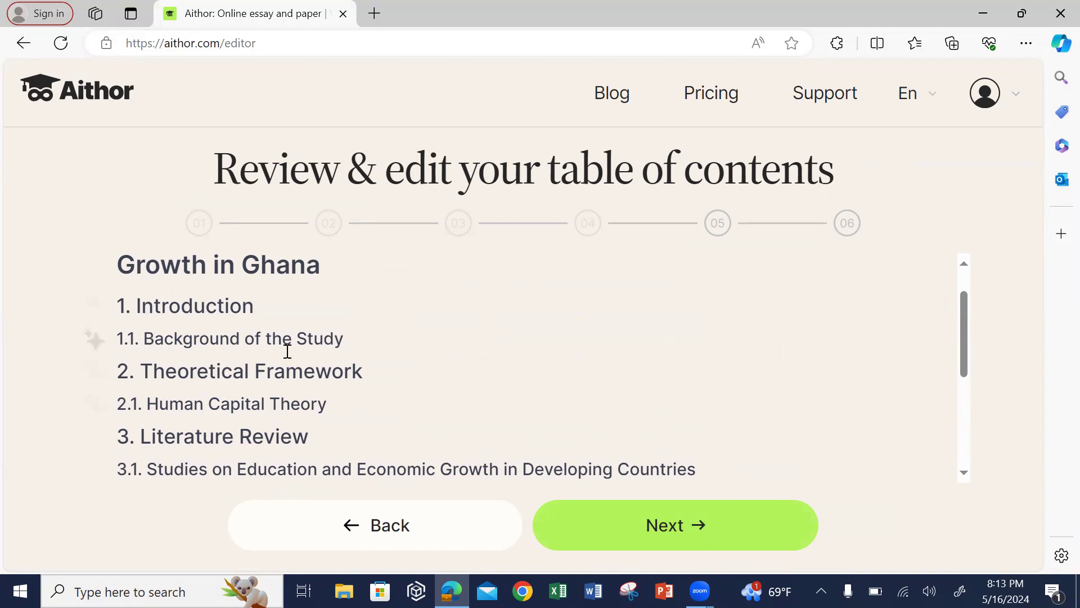
pyautogui.scroll(-2, 285, 349)
pyautogui.scroll(-3, 287, 351)
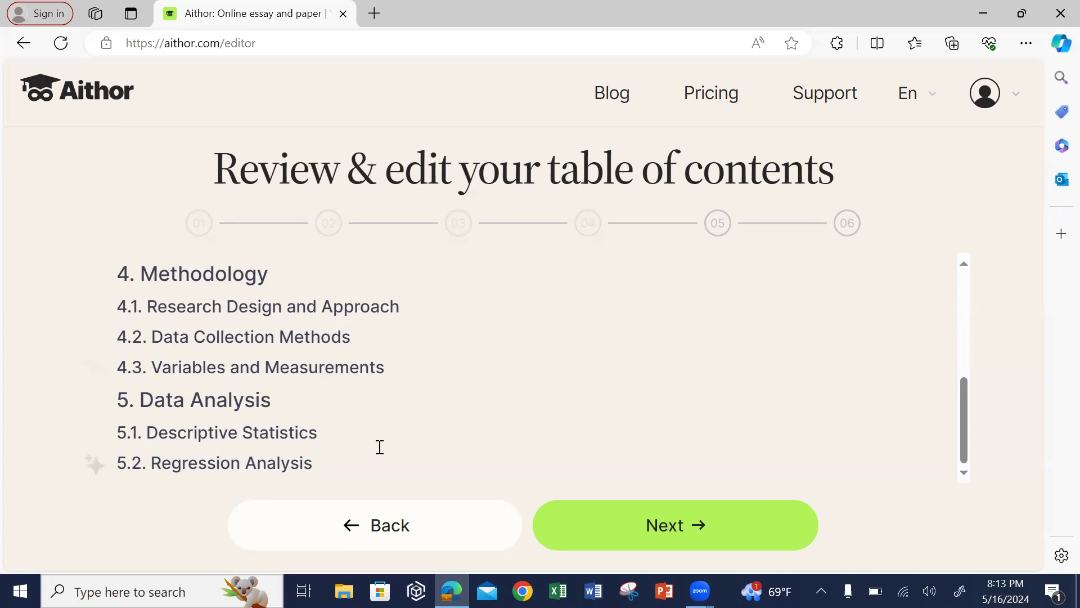
pyautogui.scroll(-1, 379, 446)
pyautogui.scroll(1, 379, 446)
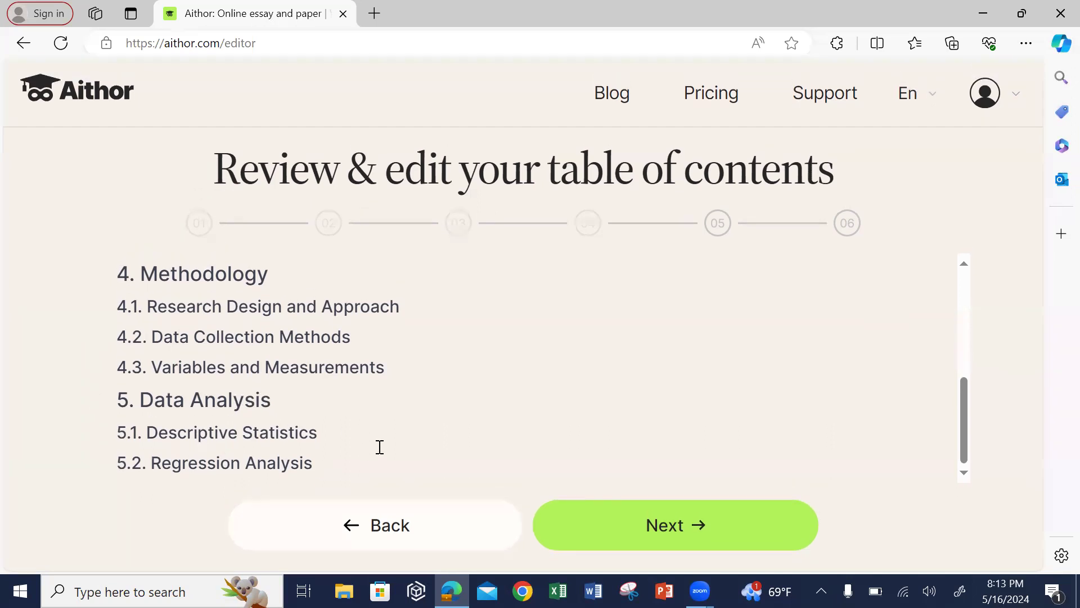